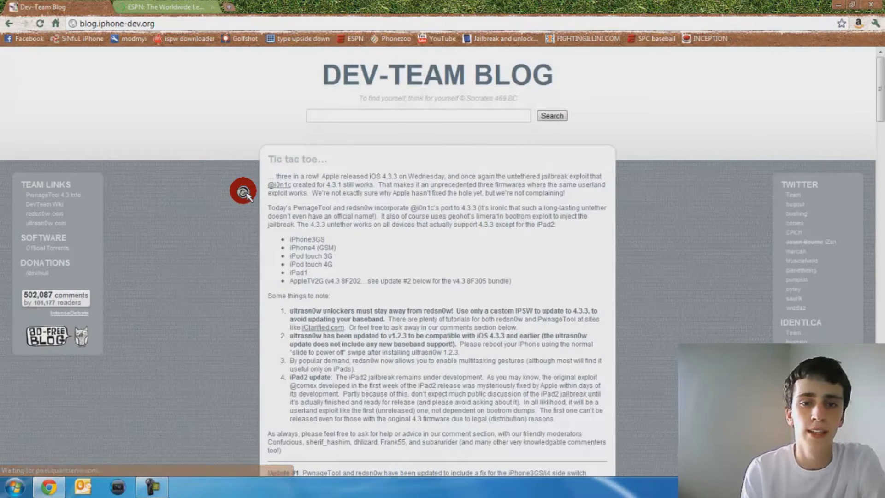
# Step: Look through the Dev-Team Blog's "Tic tac toe" post down to the redsn0w 0.9.6rc16 download links for OS X and Windows
pyautogui.scroll(-1, 243, 192)
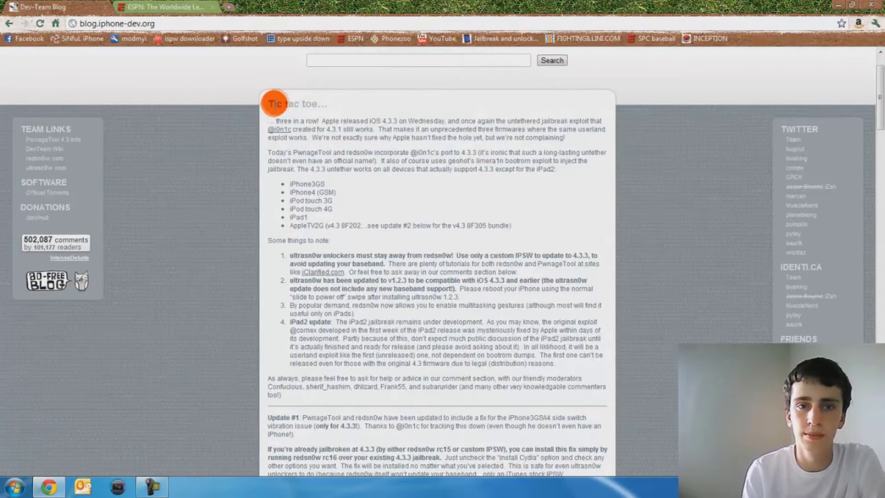
pyautogui.scroll(-2, 315, 140)
pyautogui.scroll(-2, 315, 140)
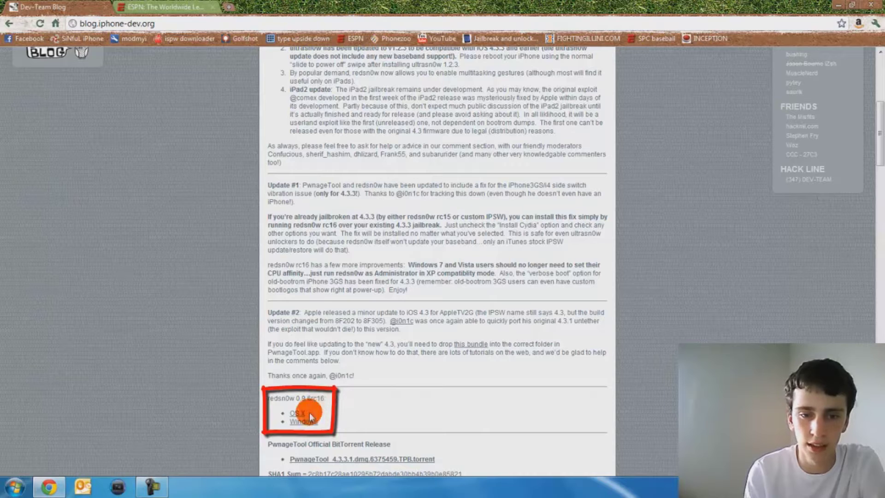
pyautogui.scroll(6, 367, 396)
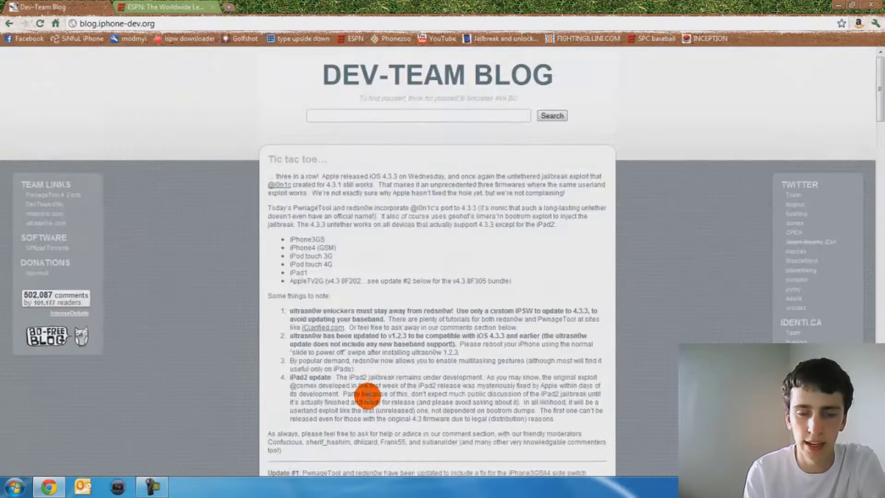
# Step: Open the iPod touch section of The iPhone Wiki's Firmware page in a new browser tab
pyautogui.click(232, 10)
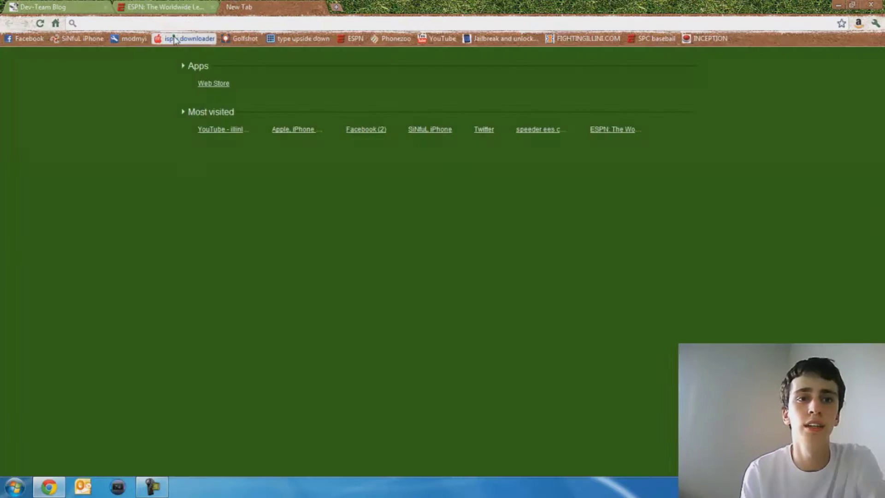
pyautogui.write('theiphonewiki.com/wiki/index.php?title=Firmware#iPod_touch')
pyautogui.press('Return')
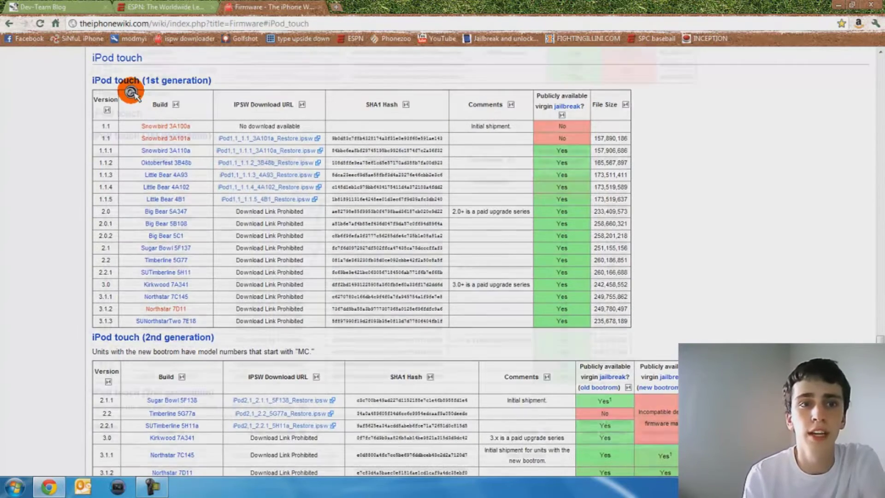
# Step: Examine the Firmware page's contents and the IPSW download tables for the iPod touch, iPhone and iPad models
pyautogui.scroll(15, 130, 92)
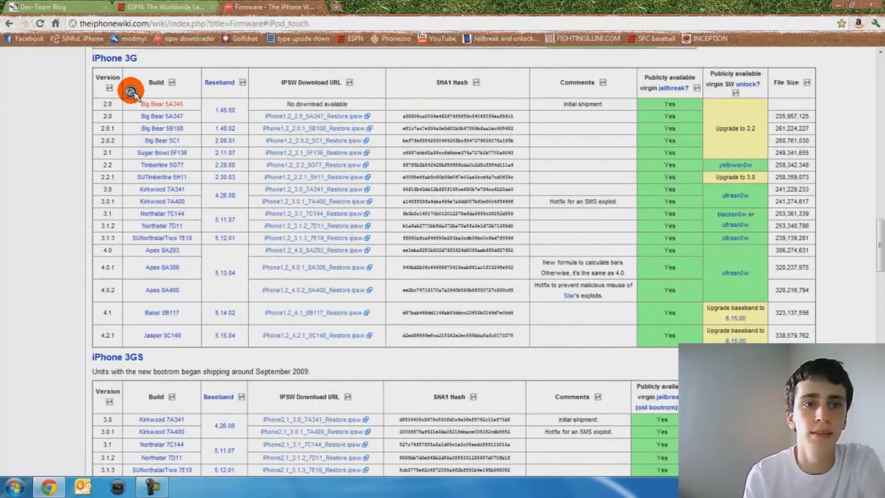
pyautogui.scroll(4, 130, 92)
pyautogui.scroll(-10, 130, 92)
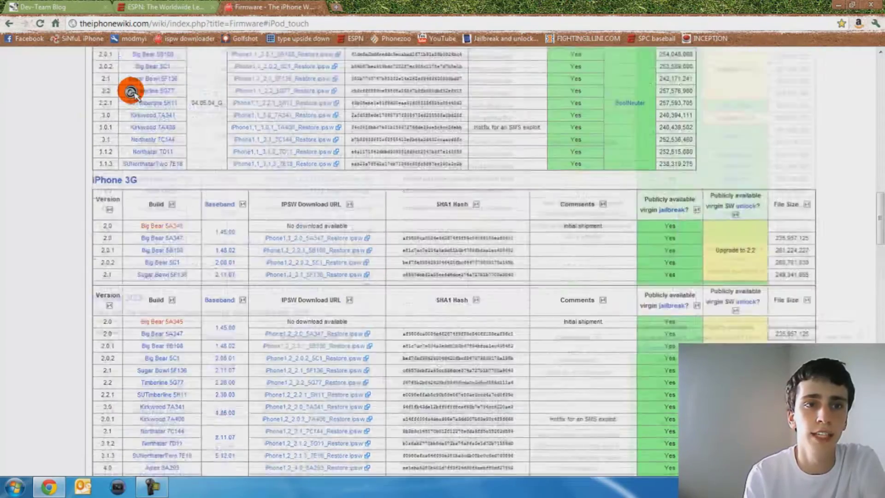
pyautogui.scroll(-20, 130, 93)
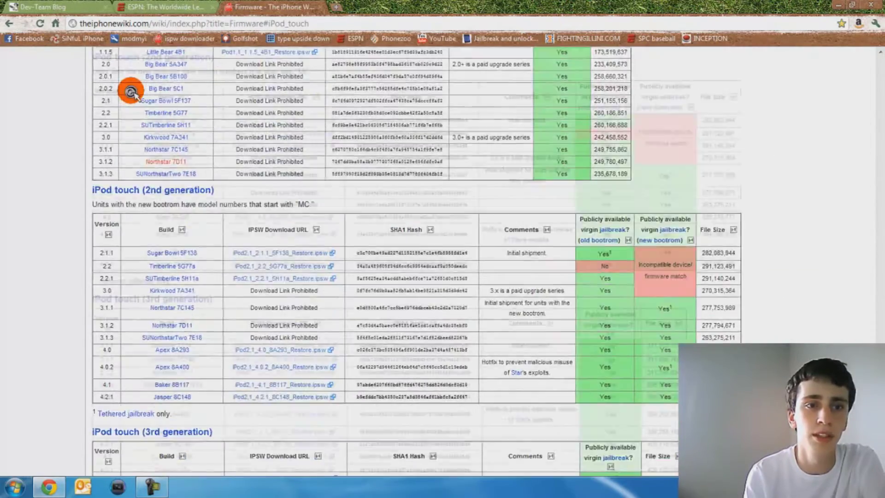
pyautogui.scroll(-3, 130, 92)
pyautogui.scroll(20, 131, 92)
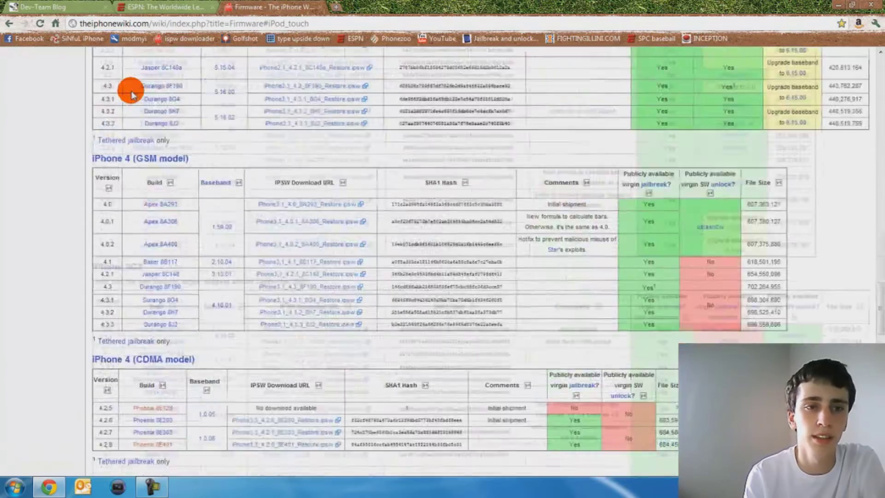
pyautogui.scroll(15, 131, 93)
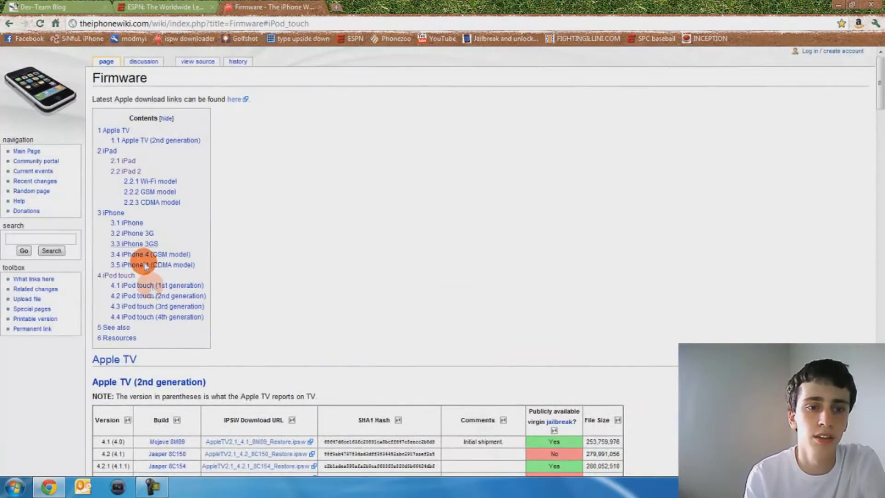
pyautogui.click(142, 259)
pyautogui.scroll(-8, 149, 287)
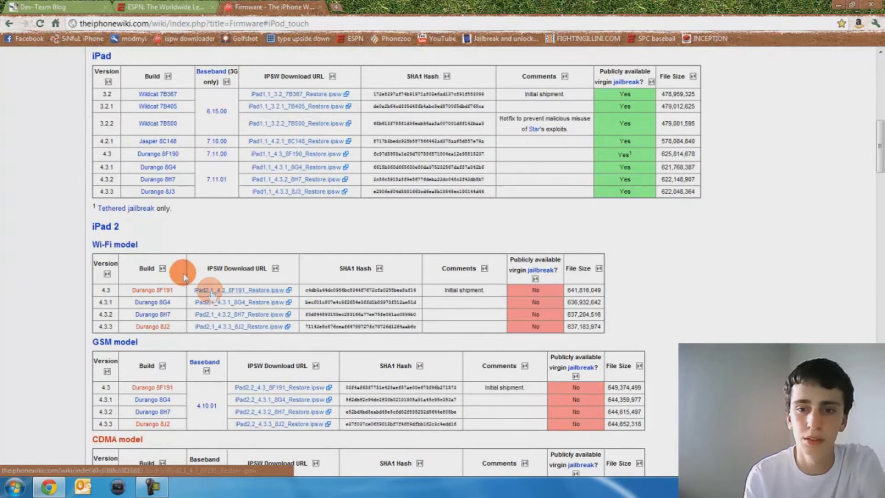
pyautogui.scroll(-1, 210, 292)
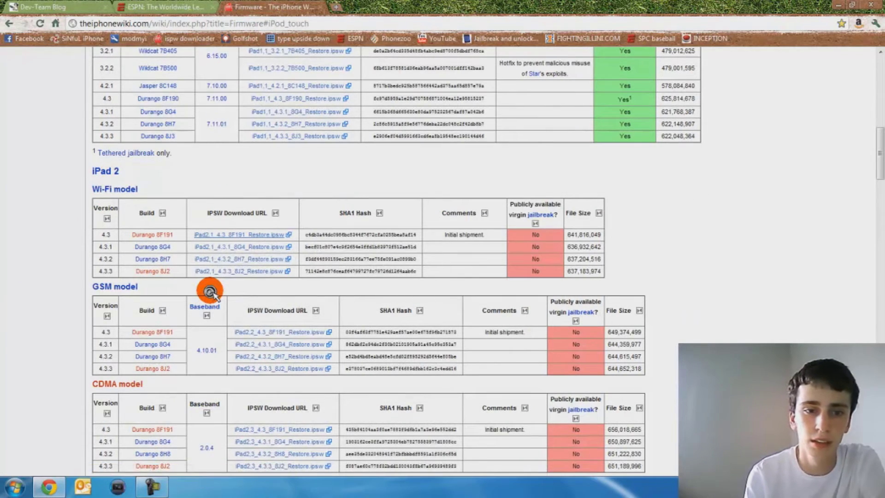
pyautogui.scroll(-20, 210, 291)
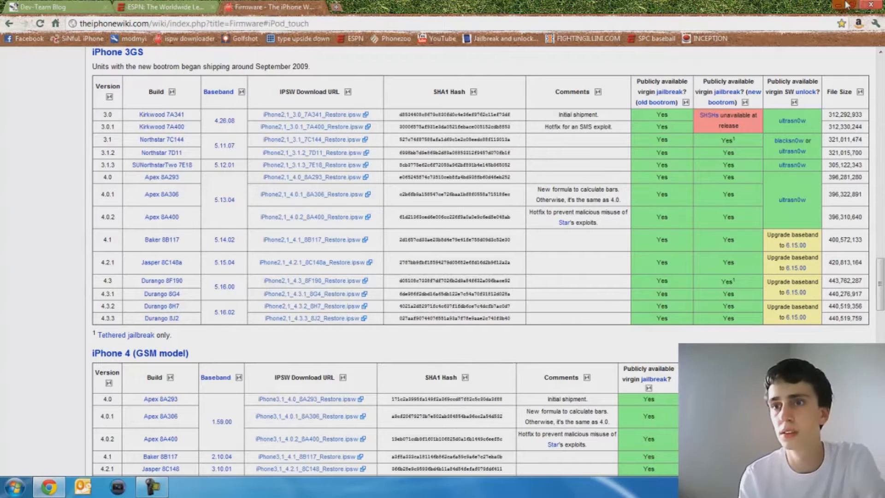
# Step: Close the browser and launch redsn0w.exe from the desktop, dismissing the AutoPlay window for the connected device
pyautogui.click(865, 5)
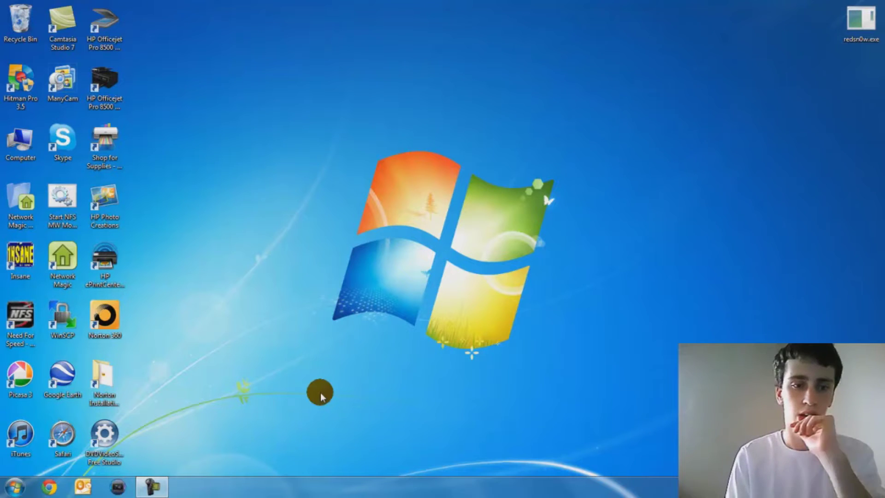
pyautogui.moveTo(161, 493)
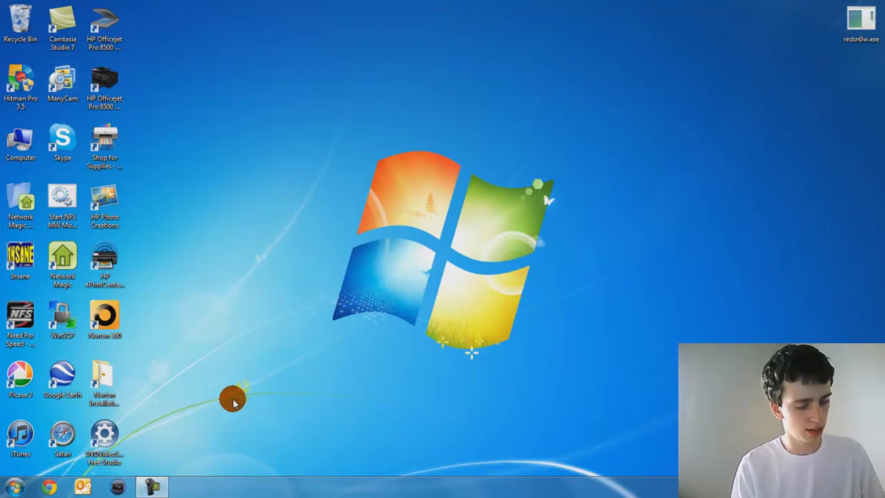
pyautogui.doubleClick(862, 23)
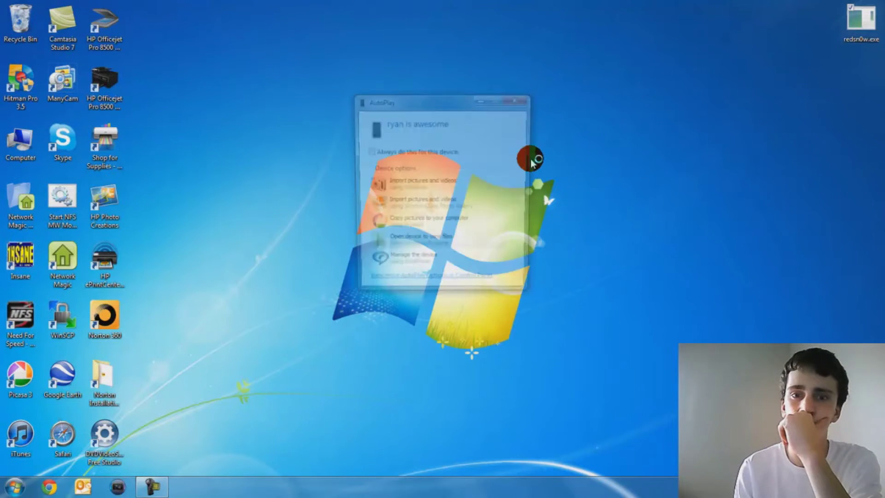
pyautogui.click(515, 93)
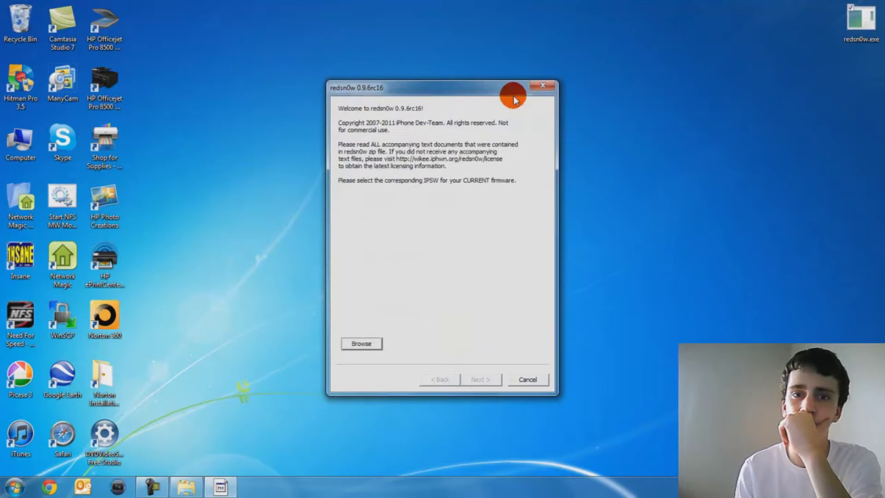
pyautogui.moveTo(419, 99); pyautogui.dragTo(516, 146)
pyautogui.click(517, 98)
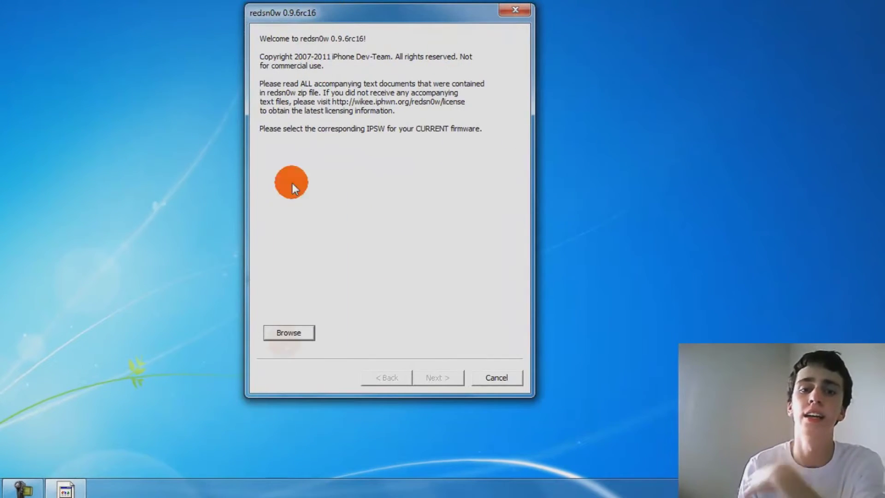
# Step: Load iPod3,1_4.3.3_8J2_Restore.ipsw from the "ipod touch 3g" folder on the G: drive as the current firmware
pyautogui.click(290, 341)
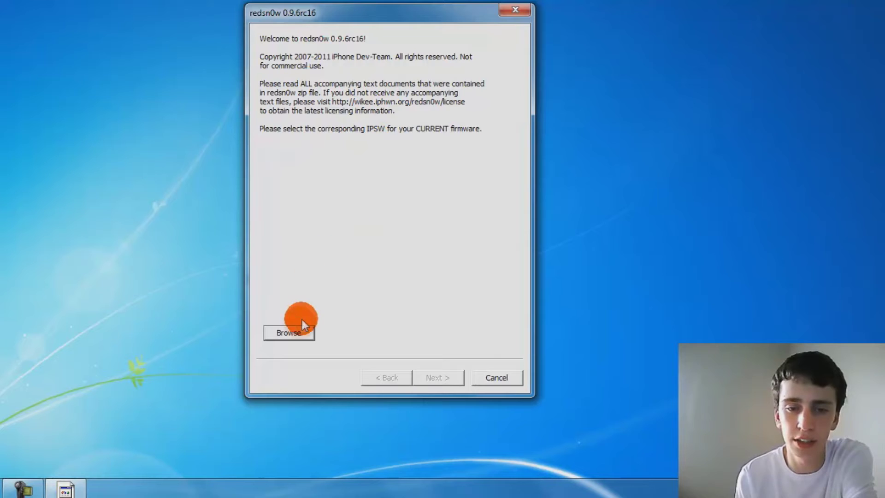
pyautogui.click(300, 332)
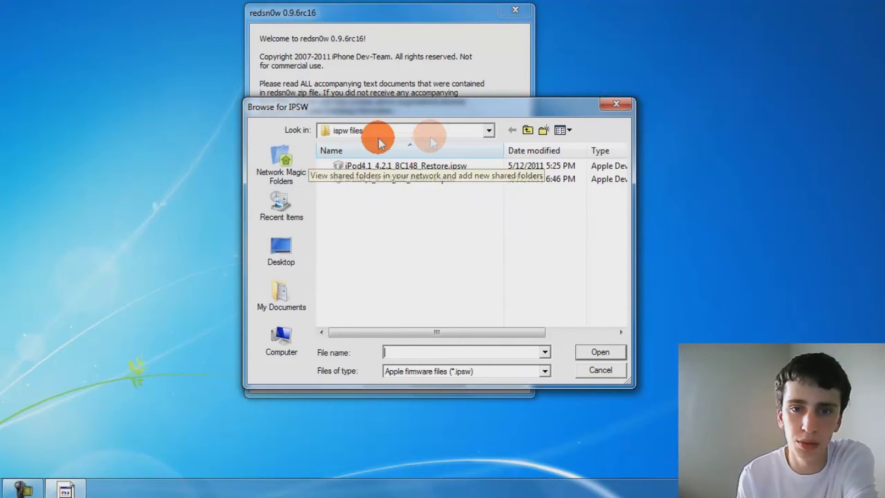
pyautogui.click(447, 134)
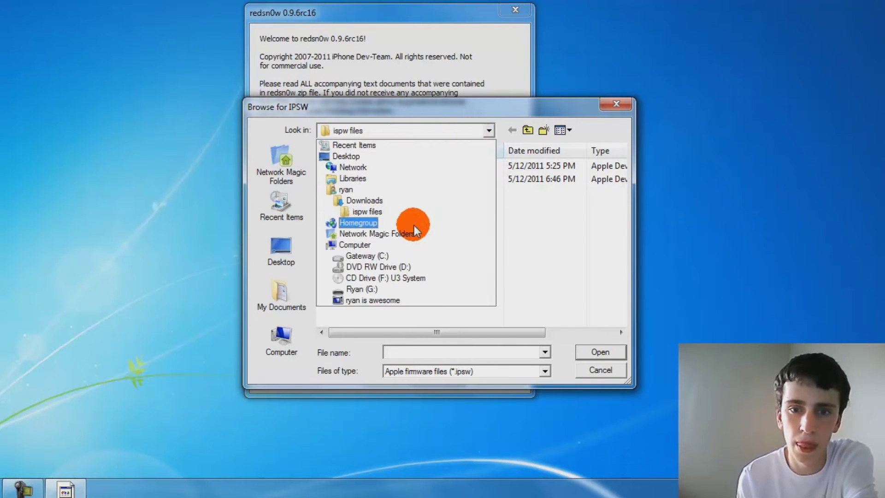
pyautogui.click(379, 289)
pyautogui.doubleClick(370, 179)
pyautogui.click(356, 165)
pyautogui.doubleClick(360, 166)
pyautogui.doubleClick(363, 166)
pyautogui.click(359, 194)
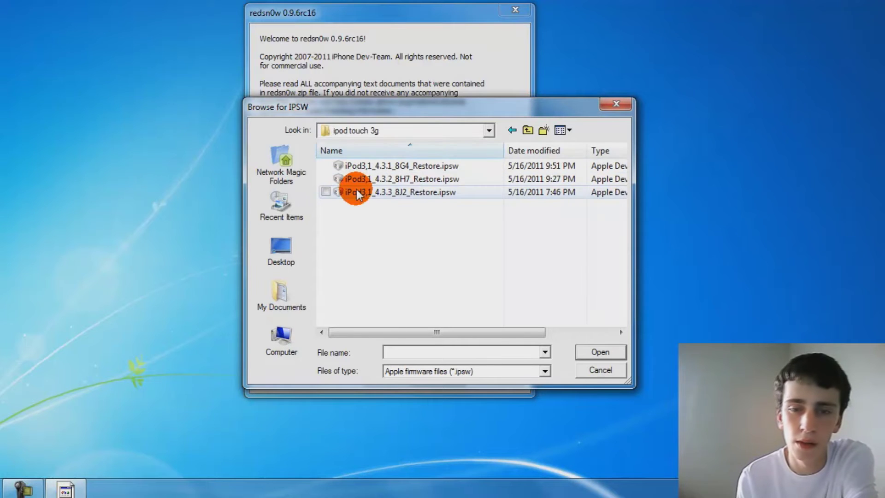
pyautogui.doubleClick(356, 192)
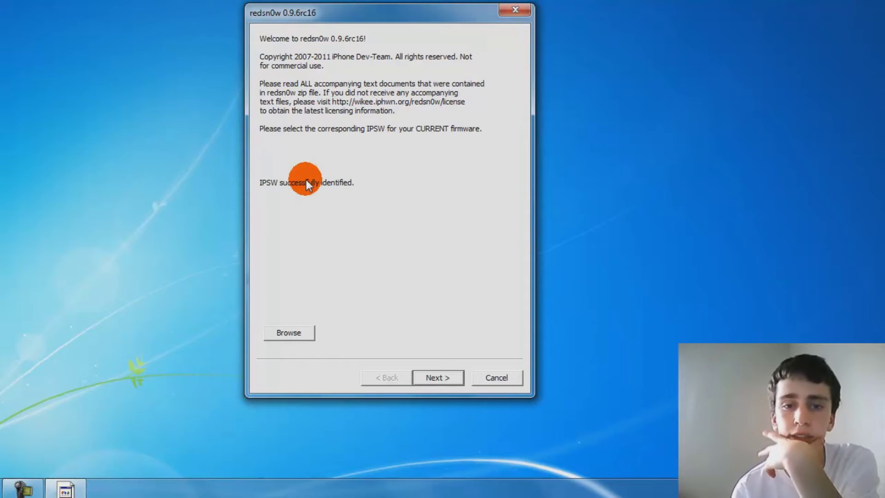
# Step: Enable Allow boot animation in the jailbreak options and change the Windows color scheme to Windows 7 Basic
pyautogui.click(438, 377)
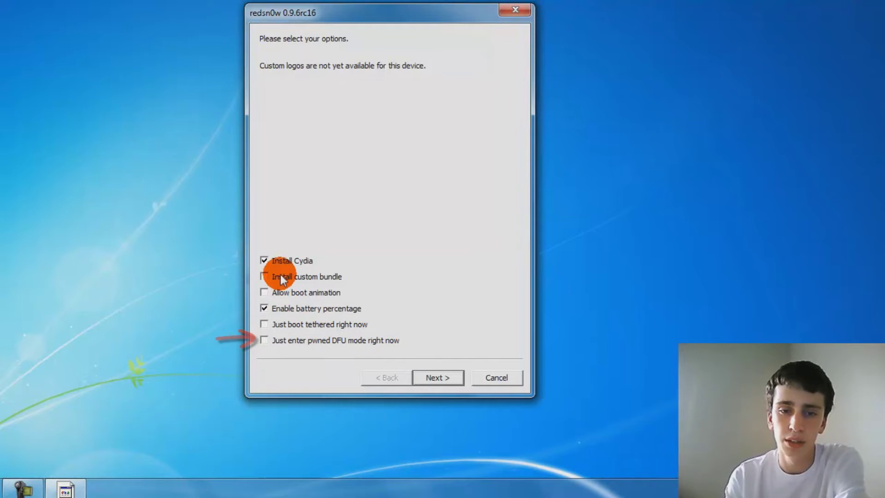
pyautogui.click(300, 291)
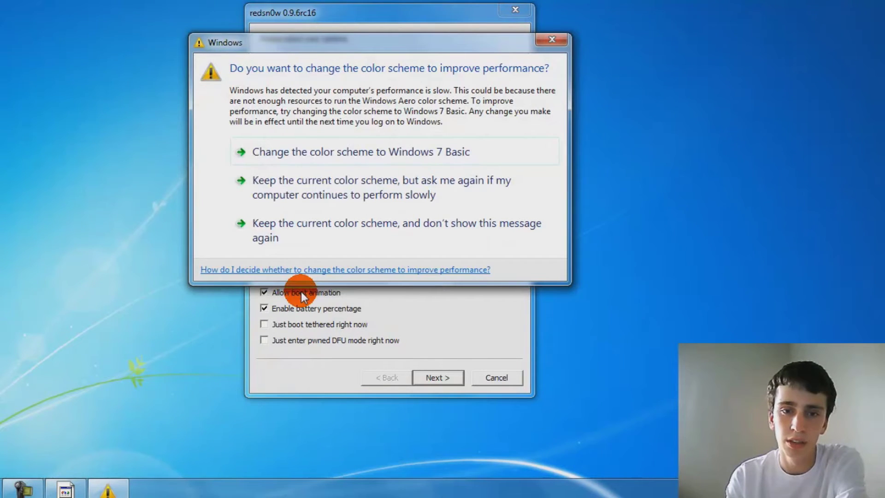
pyautogui.click(312, 156)
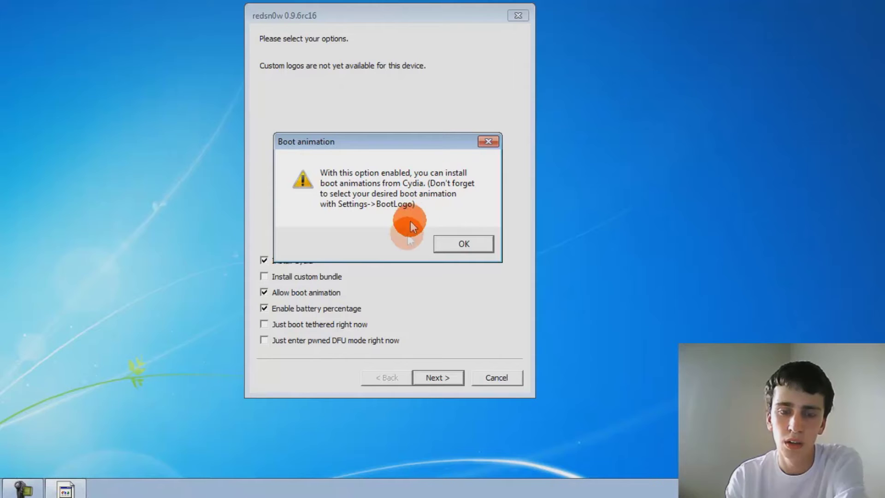
pyautogui.click(463, 243)
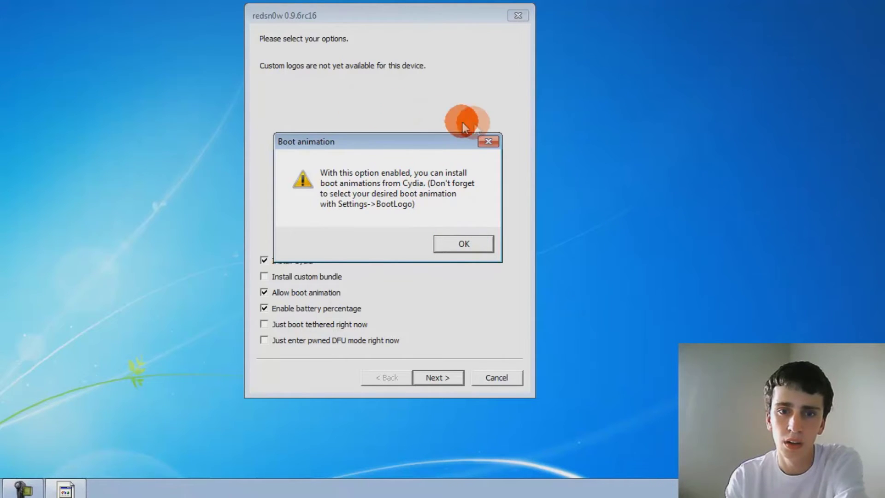
pyautogui.click(464, 243)
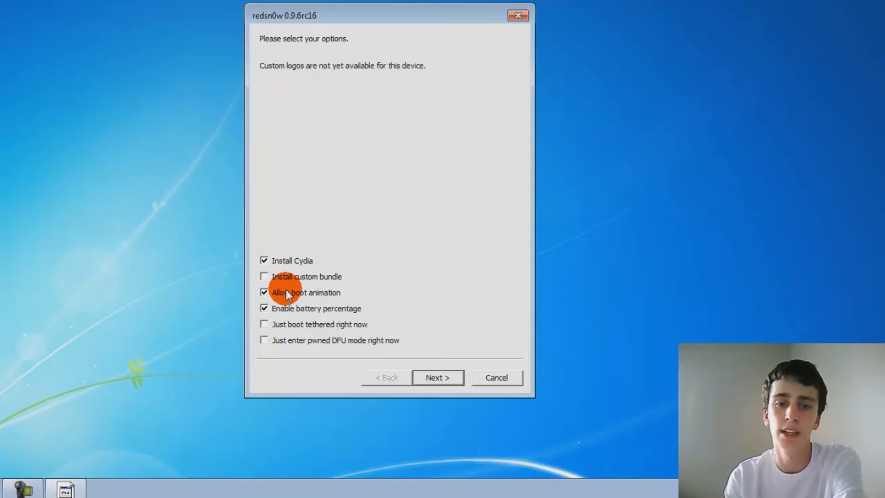
# Step: Proceed to the DFU mode instructions, return to the device-off page, and start the instructions again
pyautogui.click(427, 377)
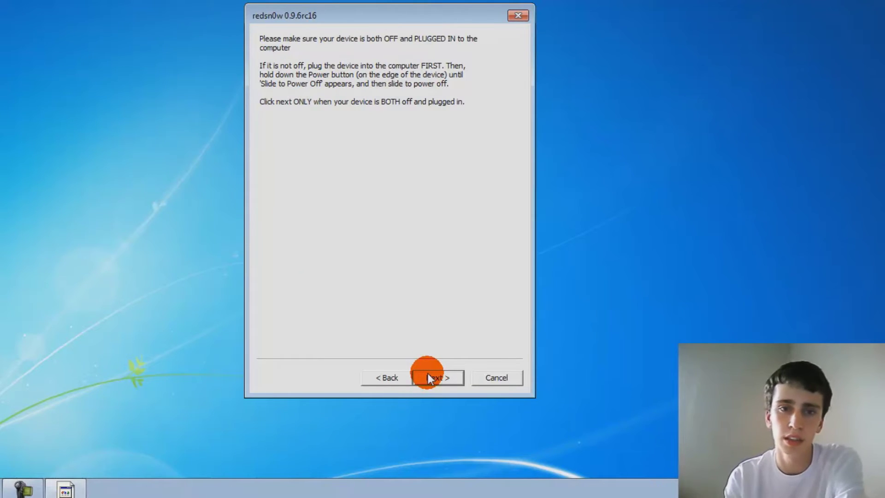
pyautogui.click(427, 377)
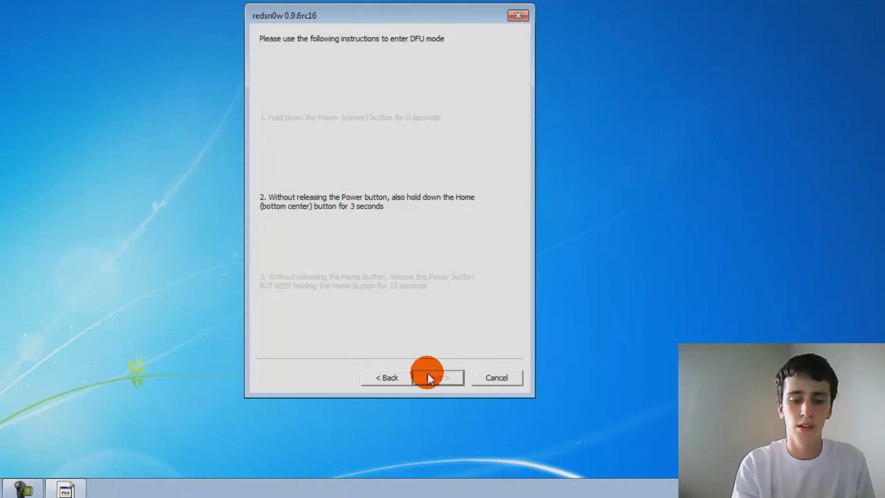
pyautogui.click(398, 375)
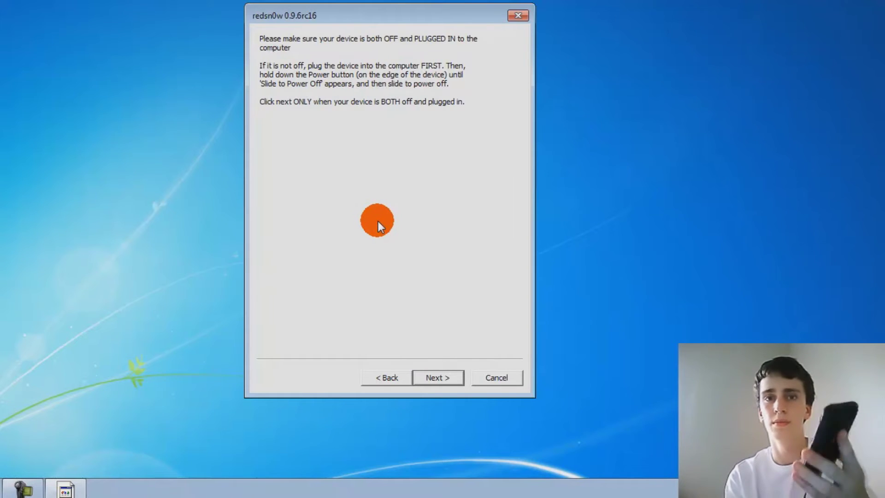
pyautogui.click(438, 377)
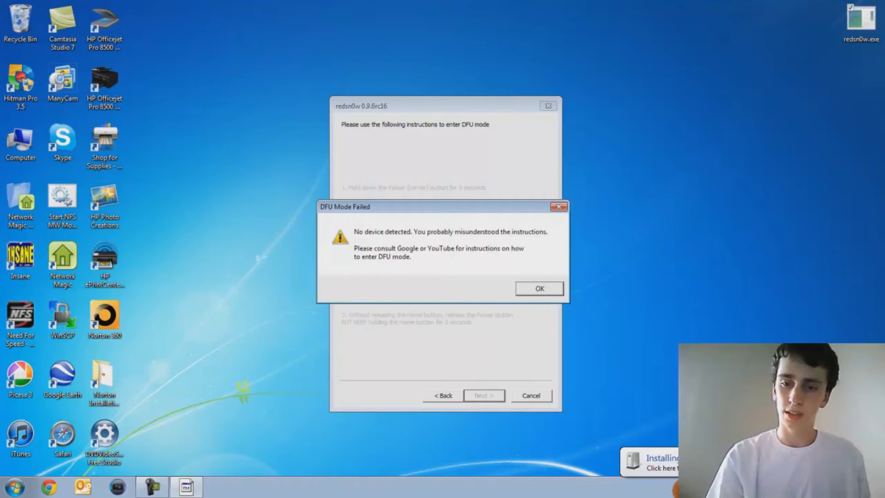
# Step: Open the driver installation status, move its window aside, and close it once the Apple Mobile Device USB Driver is installed
pyautogui.click(654, 463)
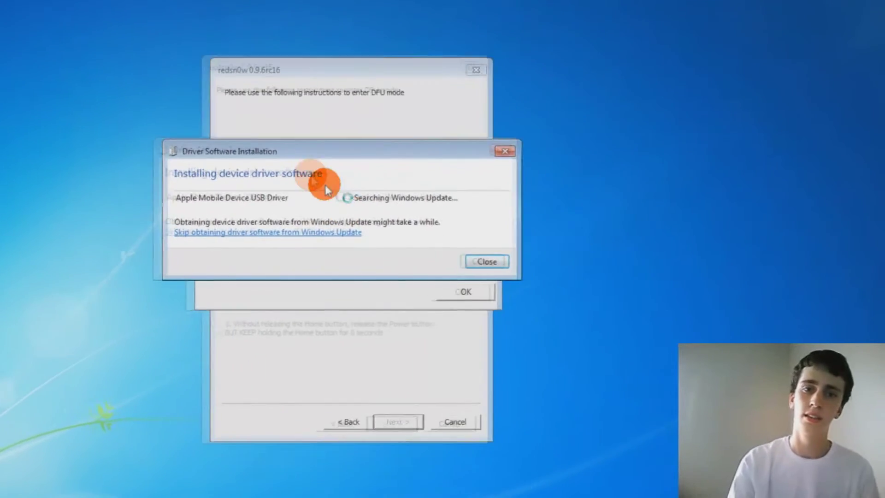
pyautogui.moveTo(416, 173); pyautogui.dragTo(430, 177)
pyautogui.moveTo(317, 152); pyautogui.dragTo(594, 111)
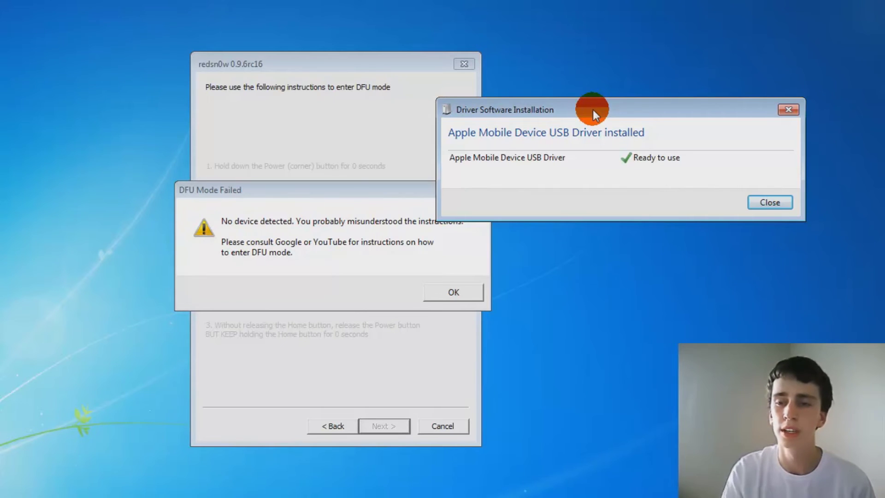
pyautogui.click(776, 203)
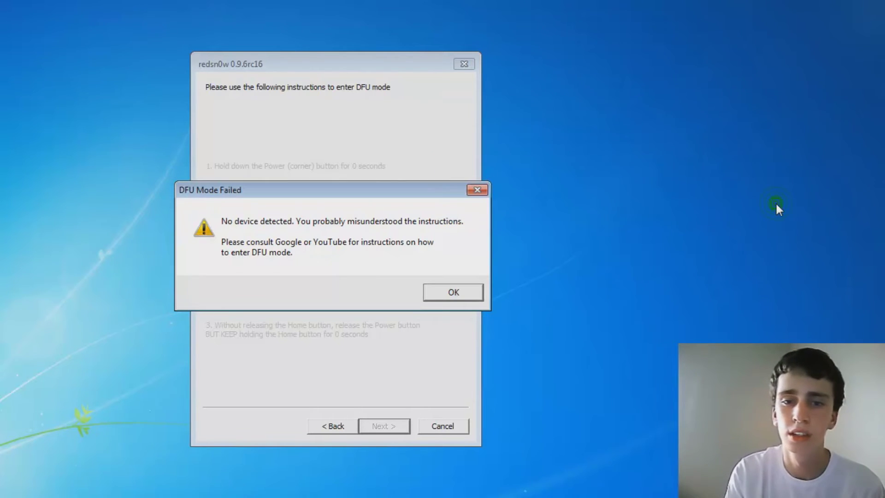
# Step: Dismiss the DFU Mode Failed message, continue to processing the iPod touch 3G, and finish redsn0w once it is done
pyautogui.click(454, 292)
pyautogui.moveTo(453, 293); pyautogui.dragTo(330, 230)
pyautogui.click(392, 427)
pyautogui.moveTo(391, 431); pyautogui.dragTo(298, 305)
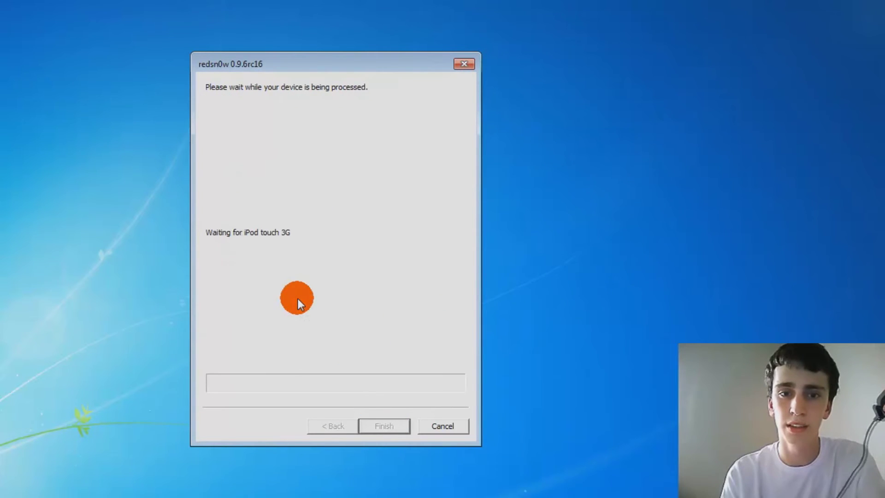
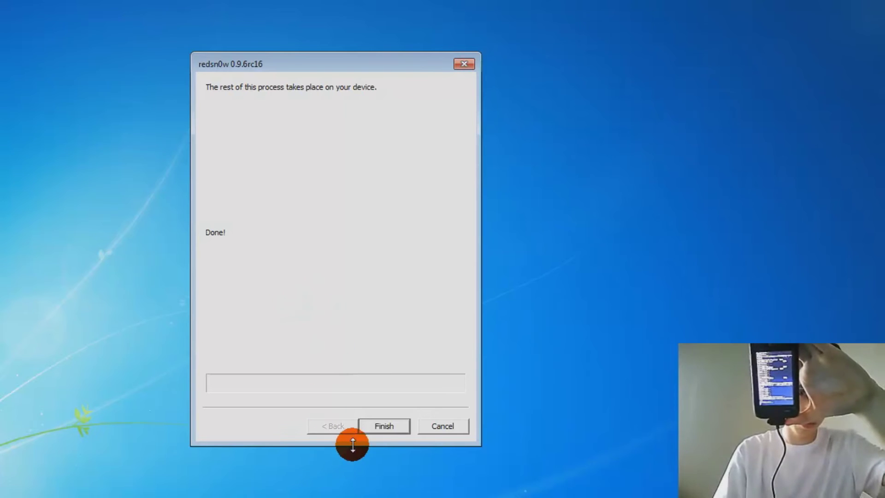
pyautogui.click(384, 431)
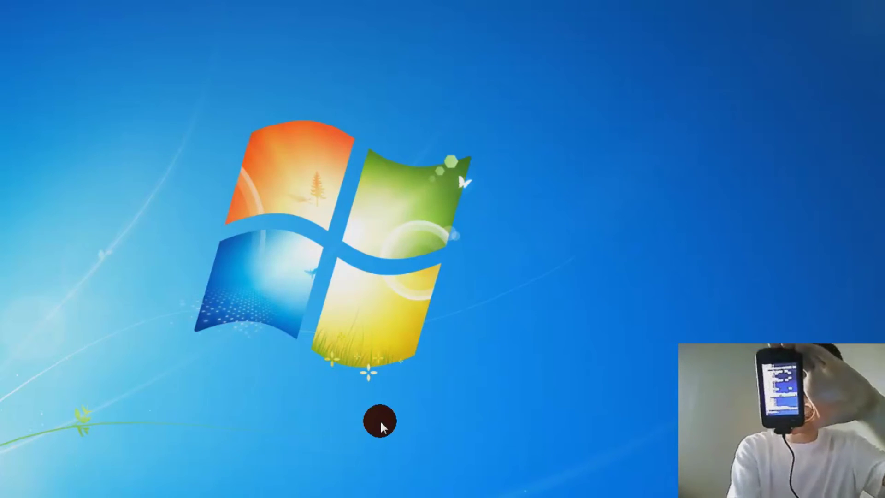